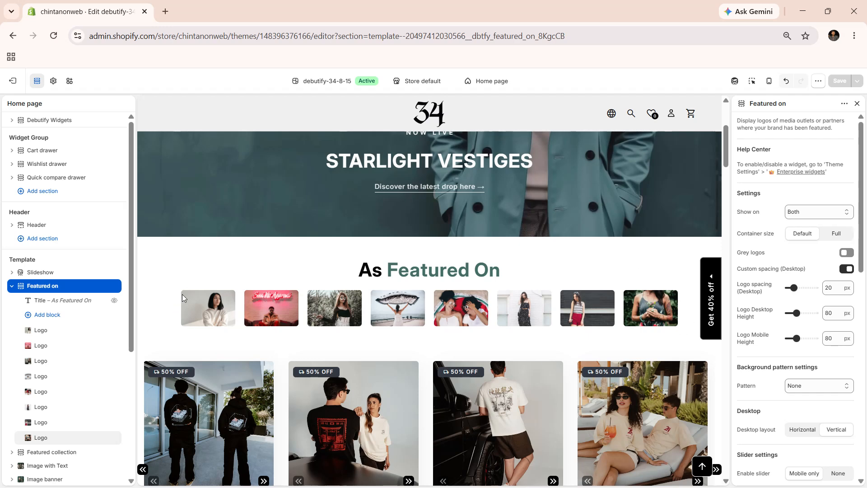
Step: Review the Featured on section's settings along with its title block and the first two logo blocks
{"action": "scroll", "coordinate": [802, 316], "scroll_direction": "down", "scroll_amount": 10}
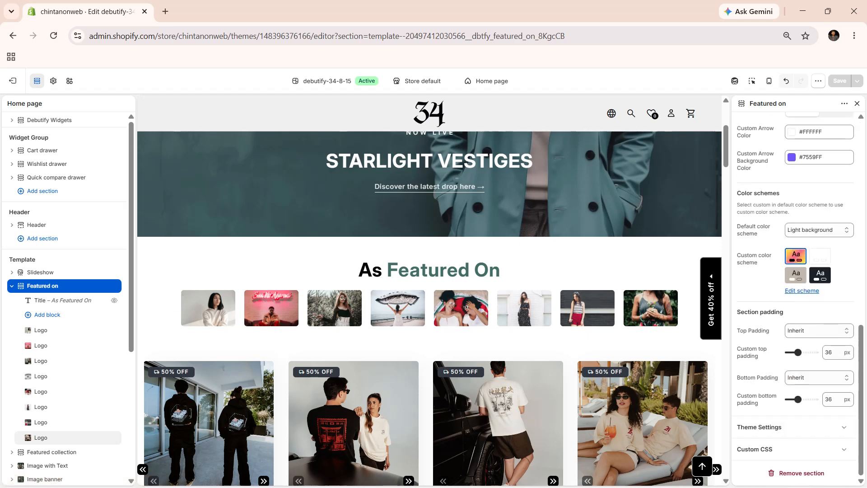
{"action": "left_click", "coordinate": [40, 330]}
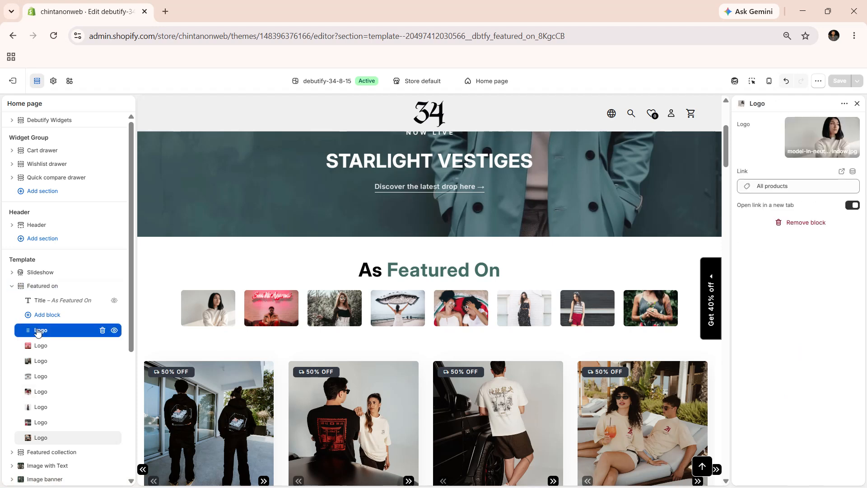
{"action": "left_click", "coordinate": [64, 346]}
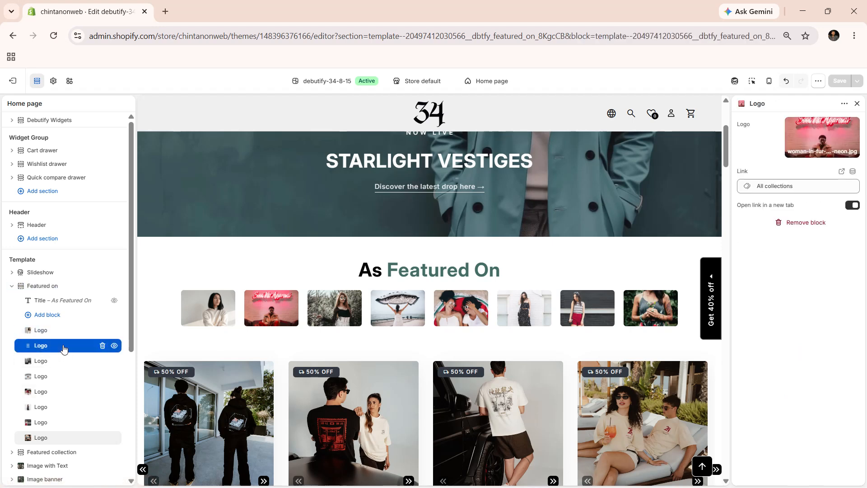
{"action": "left_click", "coordinate": [62, 330]}
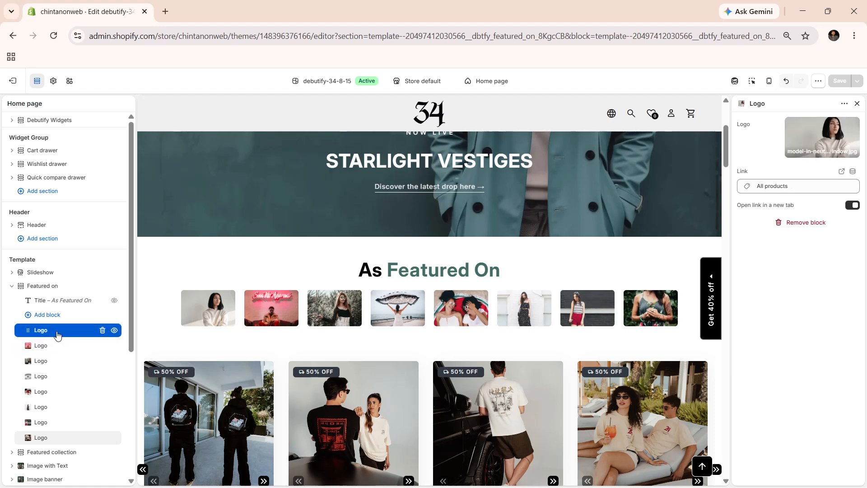
{"action": "left_click", "coordinate": [61, 302]}
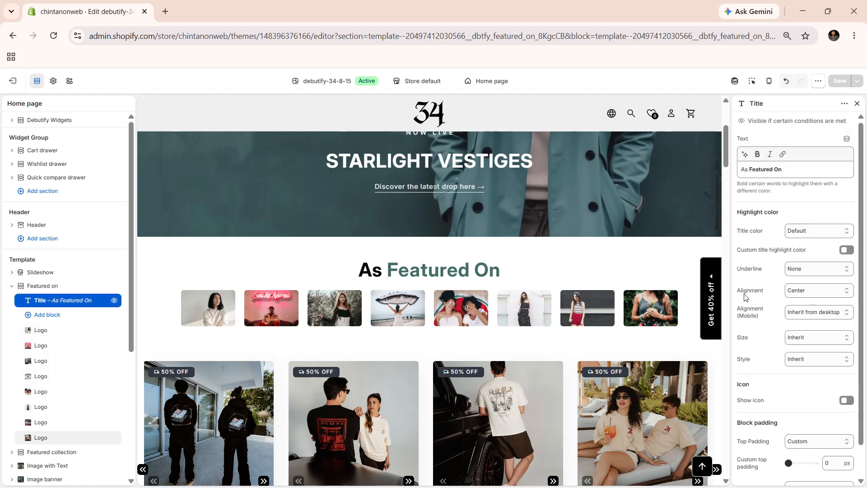
{"action": "left_click", "coordinate": [43, 291]}
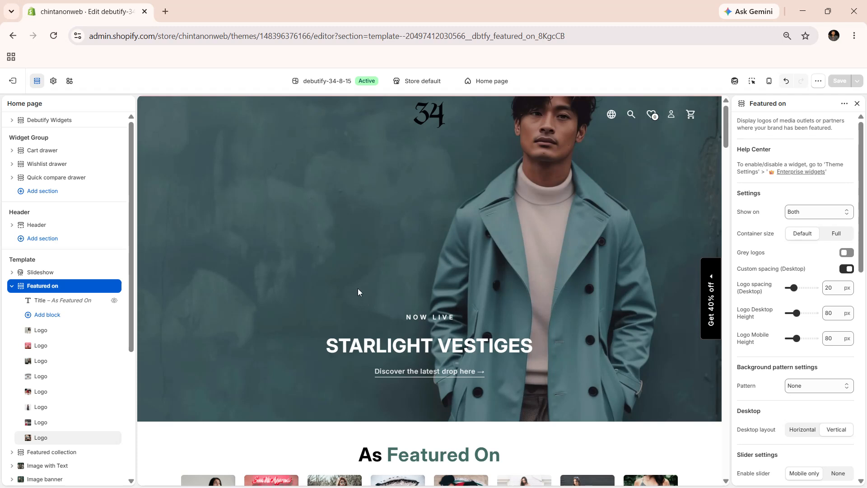
{"action": "left_click", "coordinate": [55, 287]}
{"action": "left_click", "coordinate": [55, 290]}
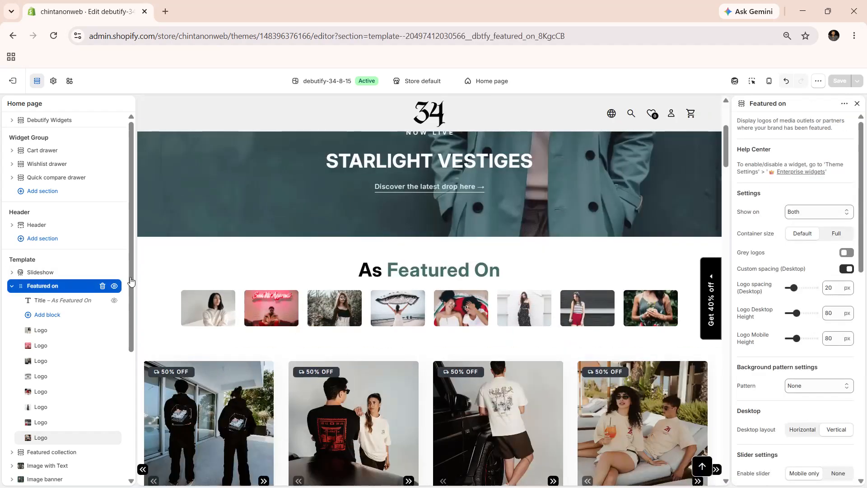
Step: Check the Featured On switch under the theme's Enterprise widgets / sections settings, and return to the Featured on section
{"action": "left_click", "coordinate": [54, 82]}
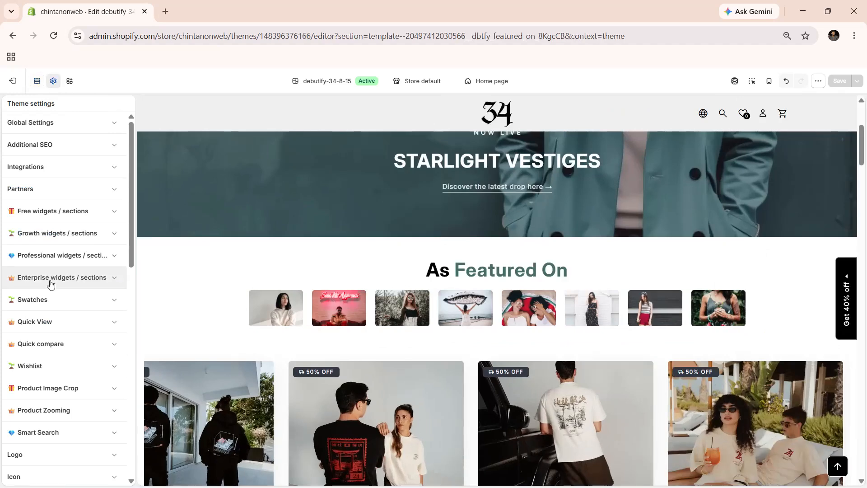
{"action": "left_click", "coordinate": [50, 278]}
{"action": "scroll", "coordinate": [23, 287], "scroll_direction": "down", "scroll_amount": 10}
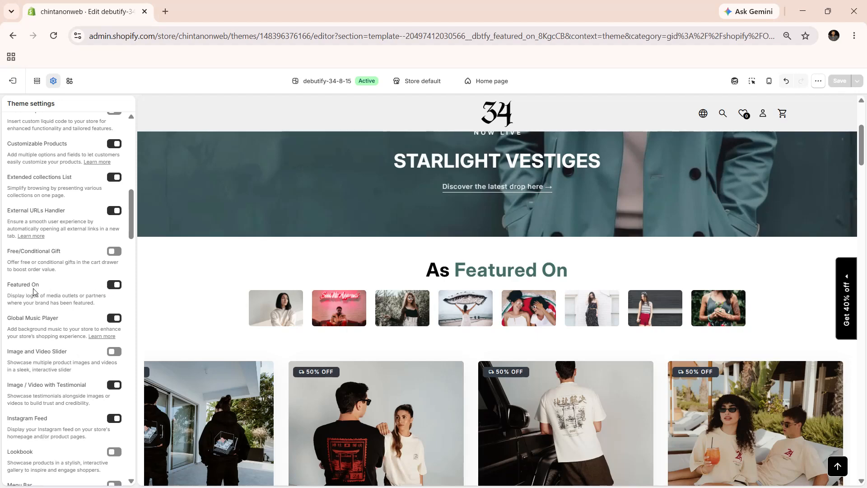
{"action": "left_click", "coordinate": [37, 81]}
{"action": "left_click", "coordinate": [36, 287]}
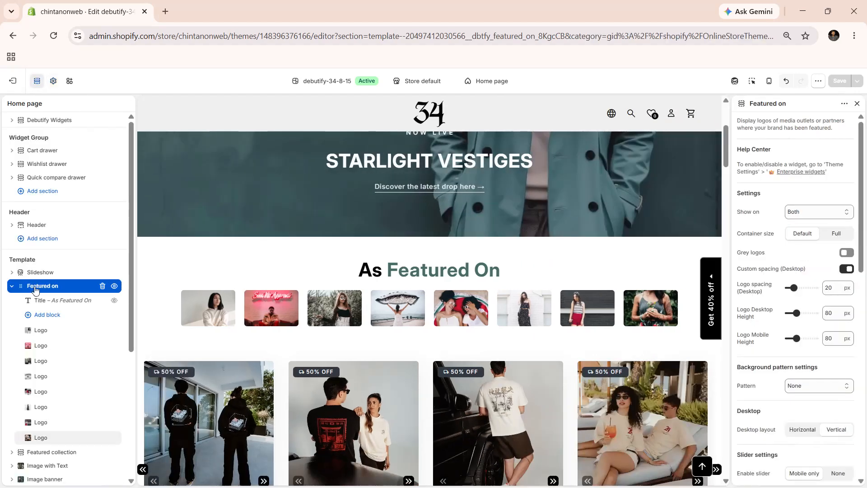
Step: Search the sections that can be added to the template for "fe", and close the list without adding one
{"action": "scroll", "coordinate": [57, 435], "scroll_direction": "down", "scroll_amount": 4}
{"action": "left_click", "coordinate": [43, 428]}
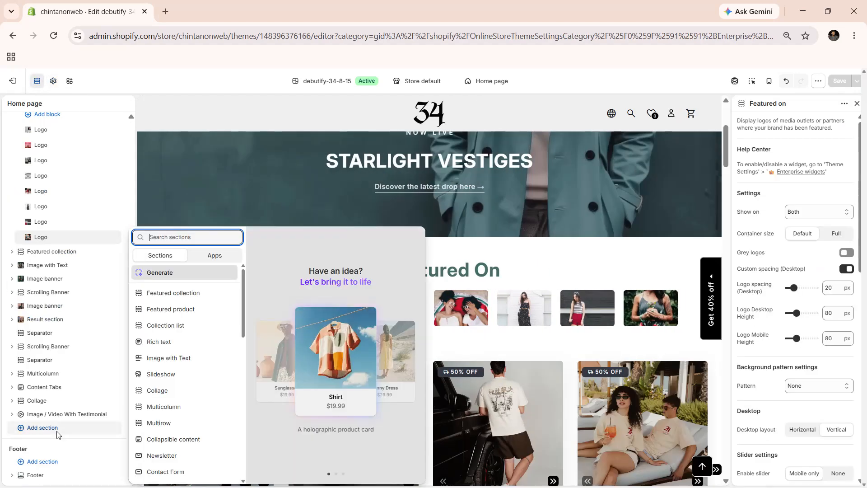
{"action": "type", "text": "fe"}
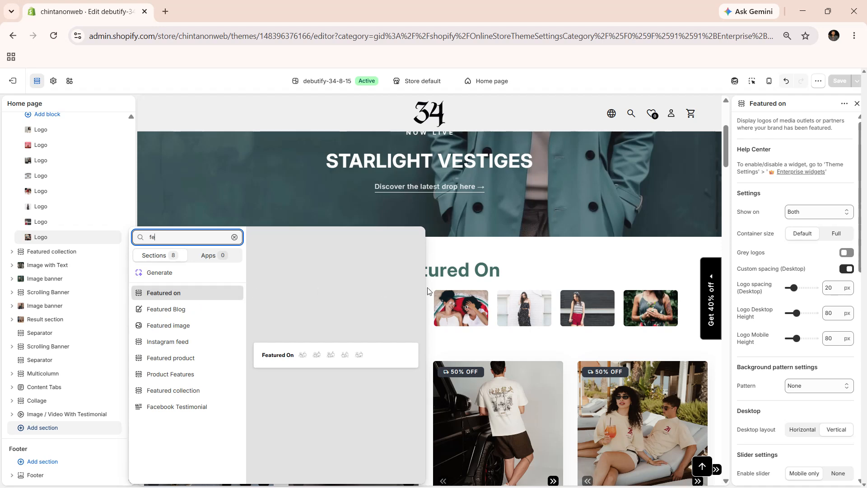
{"action": "left_click", "coordinate": [632, 257]}
Step: Review the Show on options while keeping Both, and set the Featured on section's container size to Full
{"action": "left_click", "coordinate": [797, 212]}
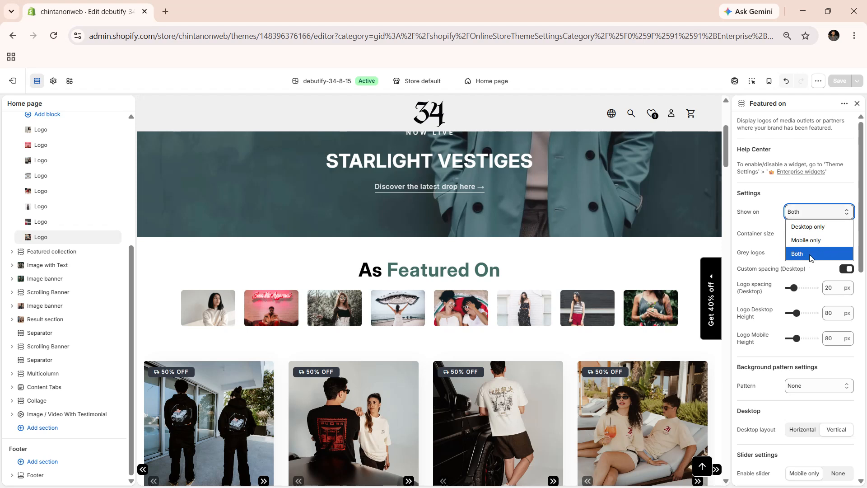
{"action": "left_click", "coordinate": [760, 245]}
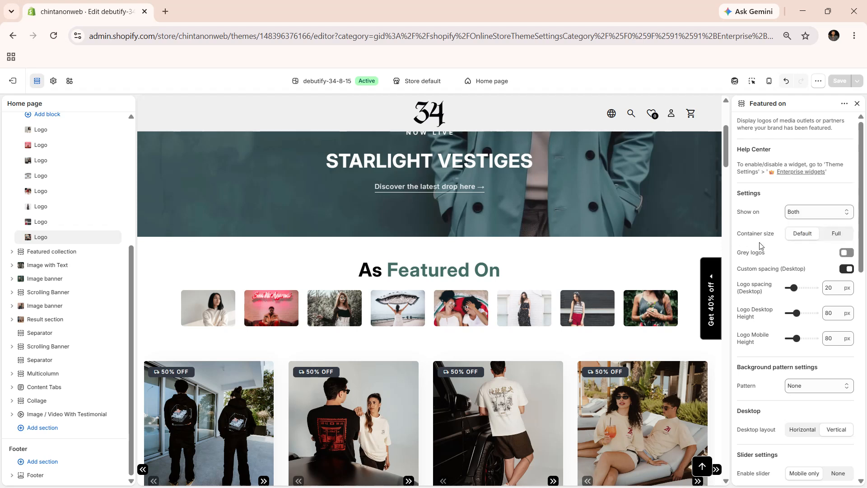
{"action": "left_click", "coordinate": [801, 238]}
{"action": "left_click", "coordinate": [836, 235]}
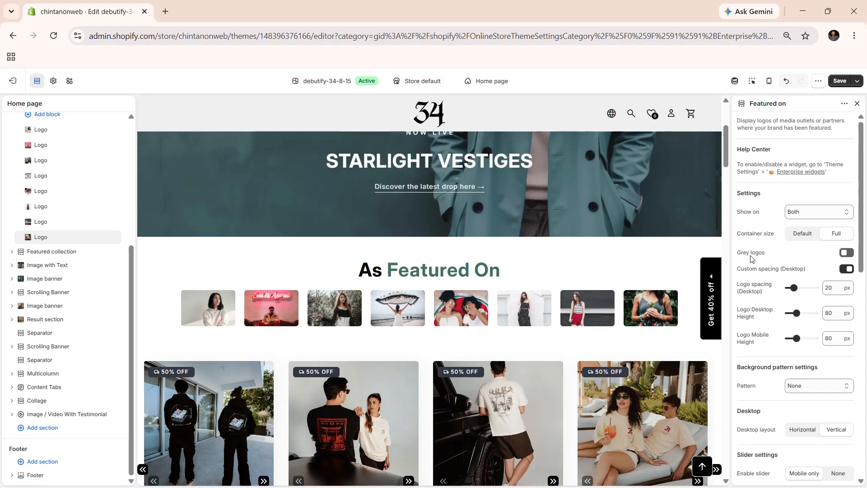
Step: Turn on Grey logos for the Featured on section to preview the effect, and turn it off again
{"action": "left_click", "coordinate": [846, 254]}
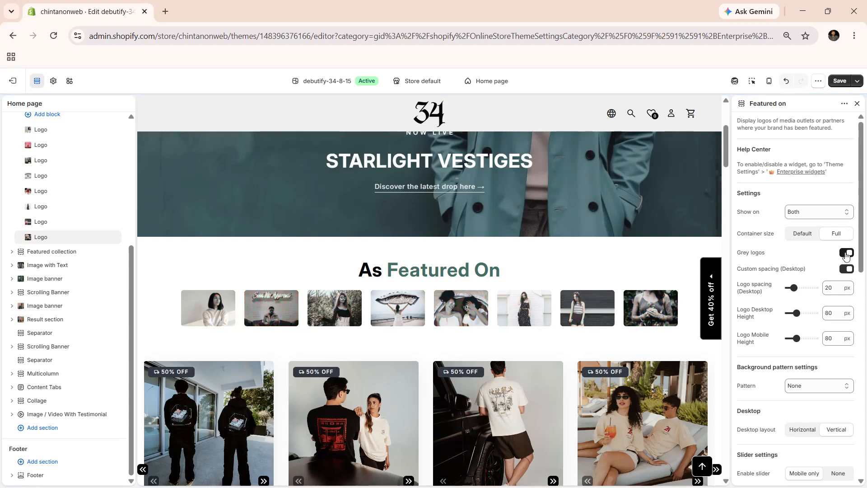
{"action": "left_click", "coordinate": [846, 254]}
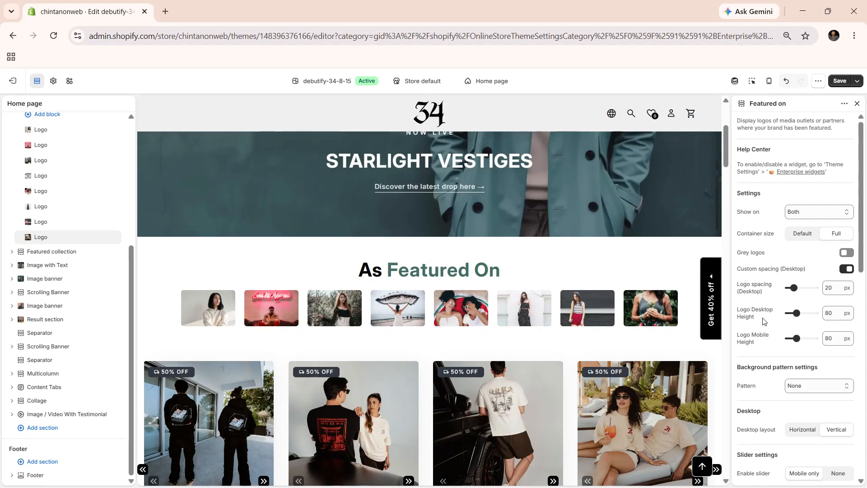
Step: Preview the section's background patterns one after another, starting from Curved grid, and settle on Lips
{"action": "scroll", "coordinate": [768, 343], "scroll_direction": "down", "scroll_amount": 1}
{"action": "left_click", "coordinate": [809, 351]}
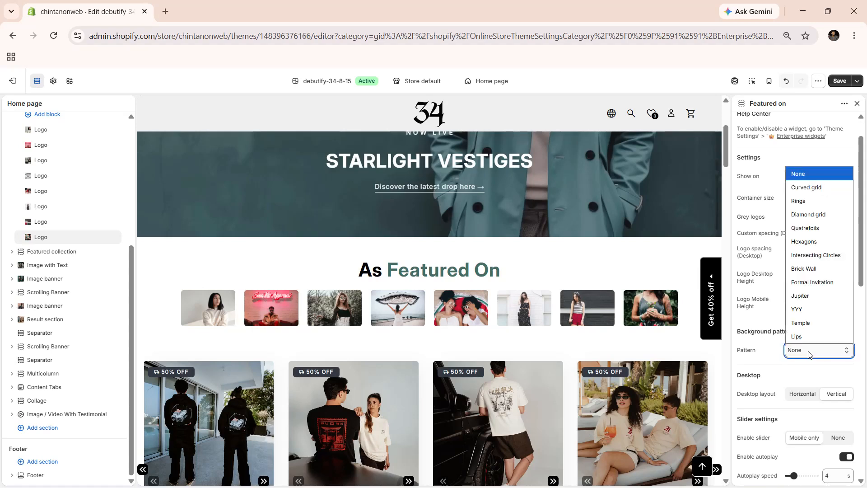
{"action": "left_click", "coordinate": [801, 187]}
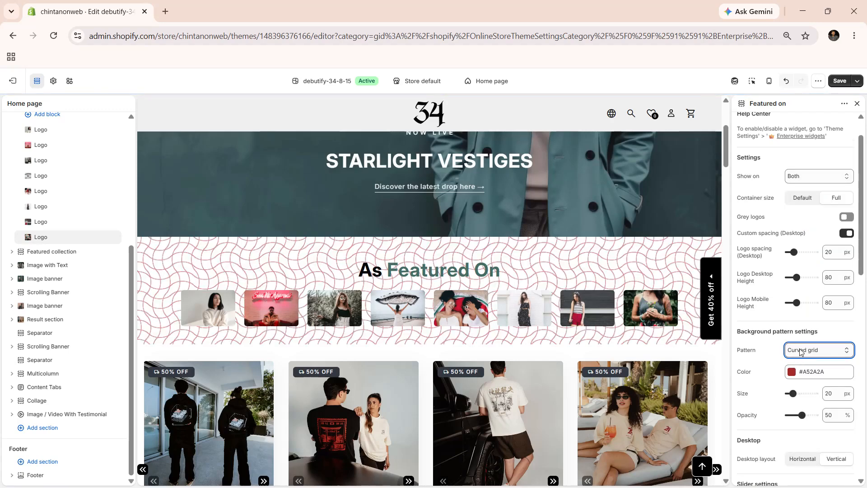
{"action": "key", "text": "Down"}
{"action": "key", "text": "Down"}
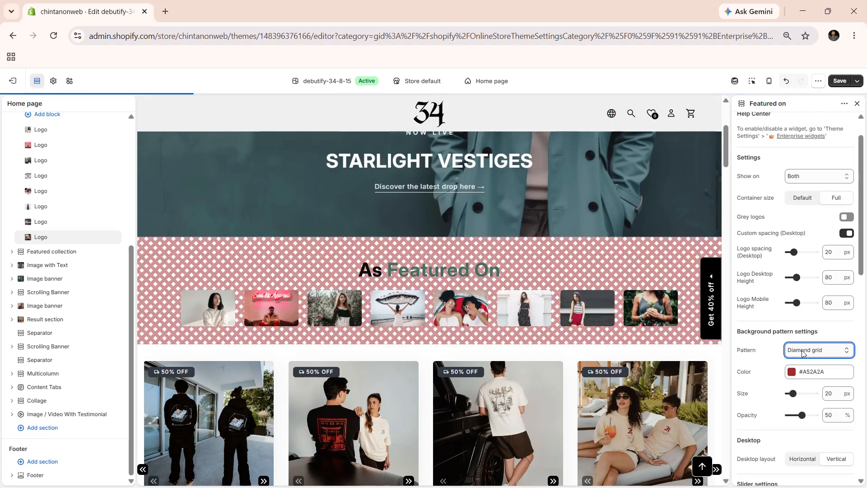
{"action": "key", "text": "Down"}
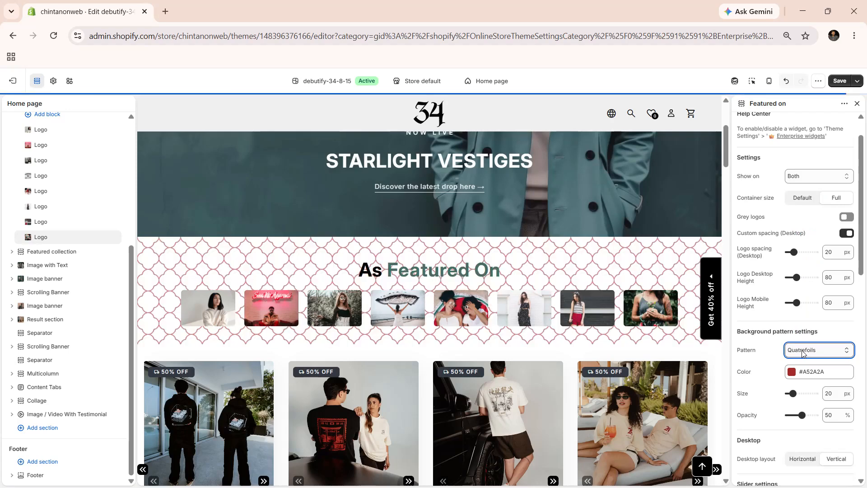
{"action": "key", "text": "Down"}
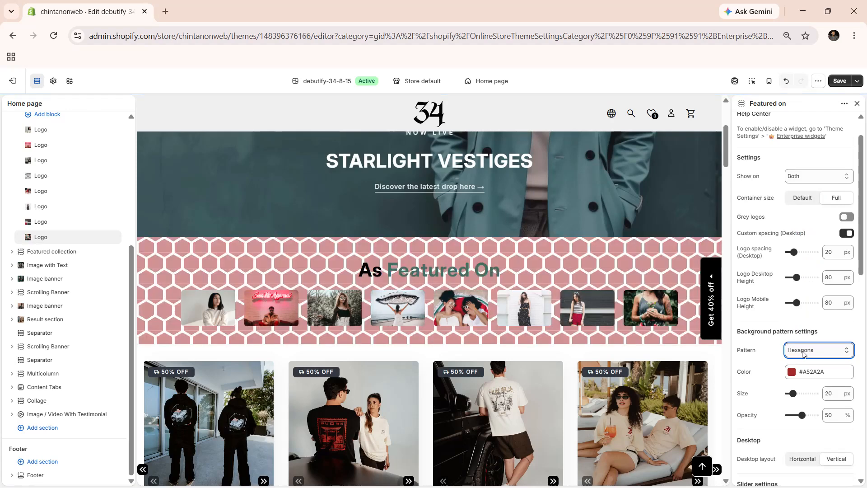
{"action": "key", "text": "Down"}
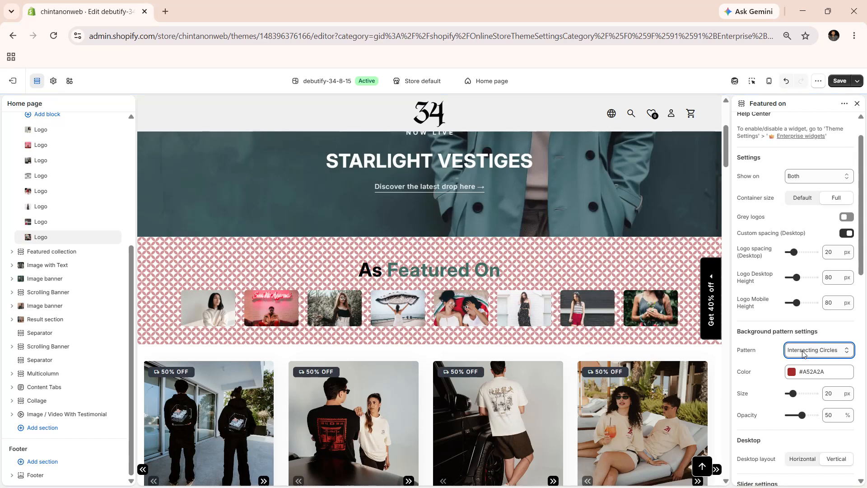
{"action": "key", "text": "Down"}
{"action": "key", "text": "Down"}
{"action": "key", "text": "Down"}
{"action": "key", "text": "Down"}
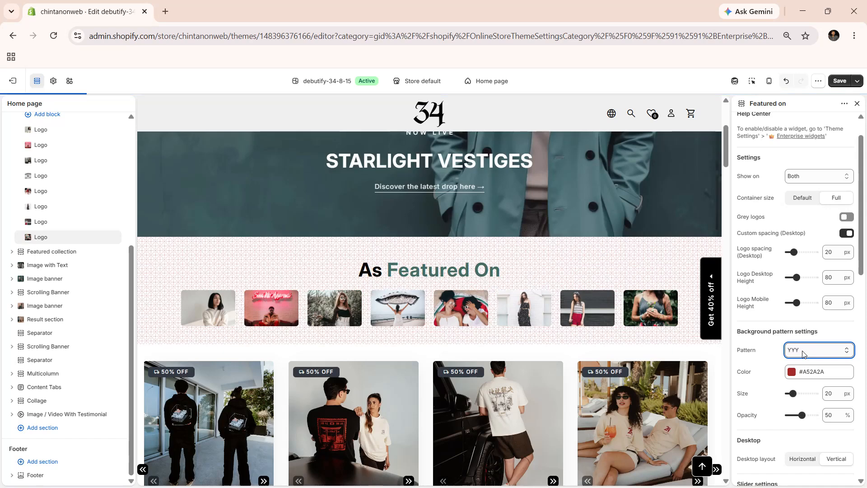
{"action": "key", "text": "Down"}
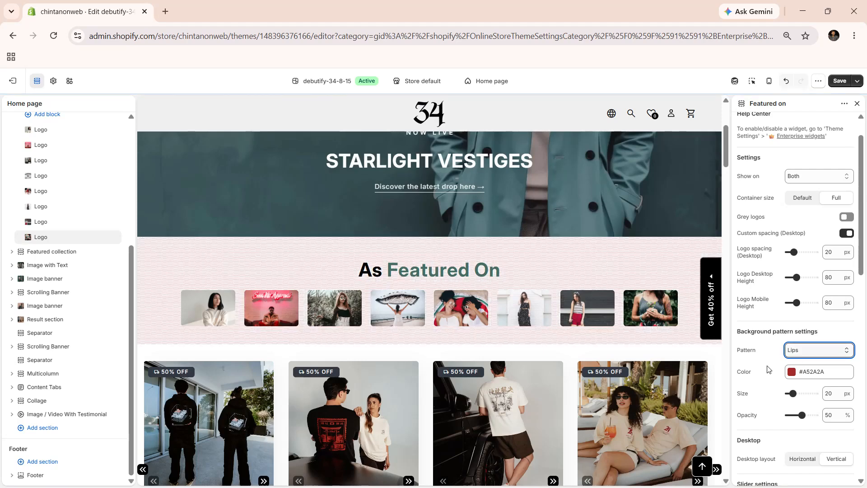
Step: Inspect the background pattern's color picker without changing the color, and set the pattern size to 68 px
{"action": "scroll", "coordinate": [767, 370], "scroll_direction": "down", "scroll_amount": 3}
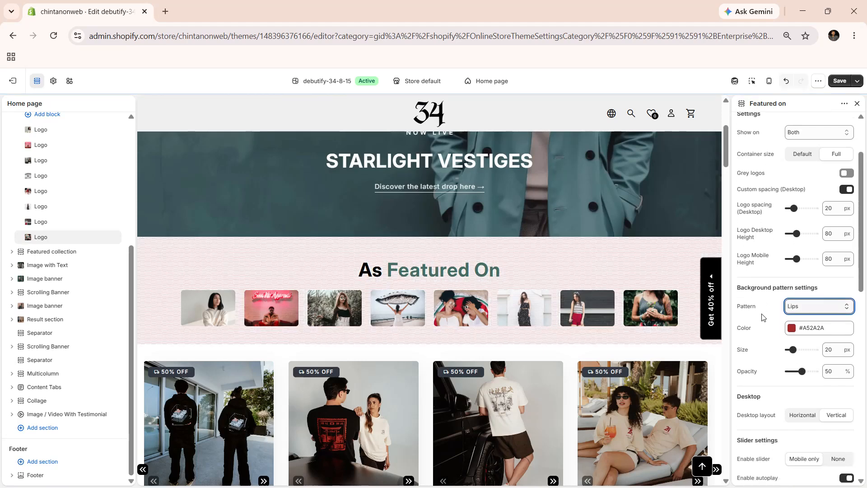
{"action": "scroll", "coordinate": [766, 259], "scroll_direction": "down", "scroll_amount": 3}
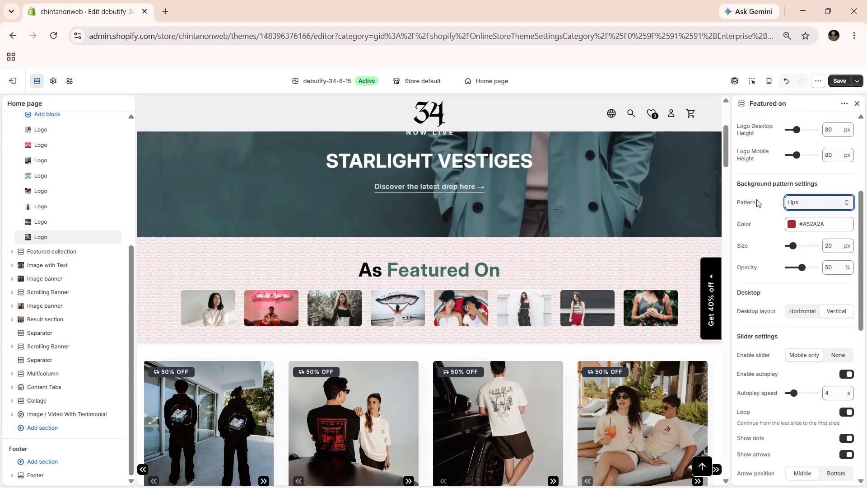
{"action": "scroll", "coordinate": [760, 195], "scroll_direction": "down", "scroll_amount": 1}
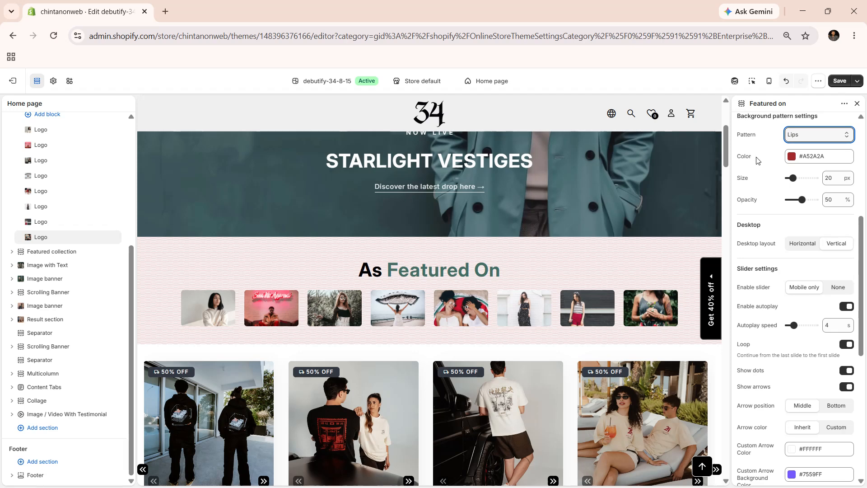
{"action": "left_click", "coordinate": [791, 158]}
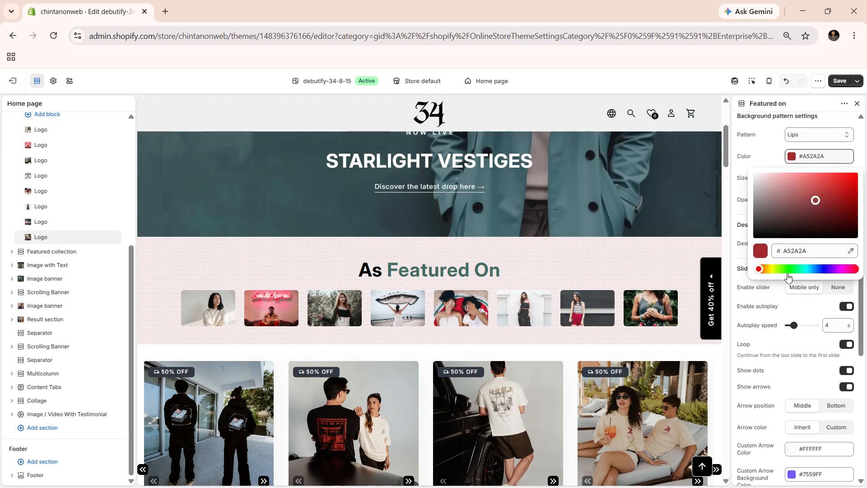
{"action": "left_click", "coordinate": [758, 164]}
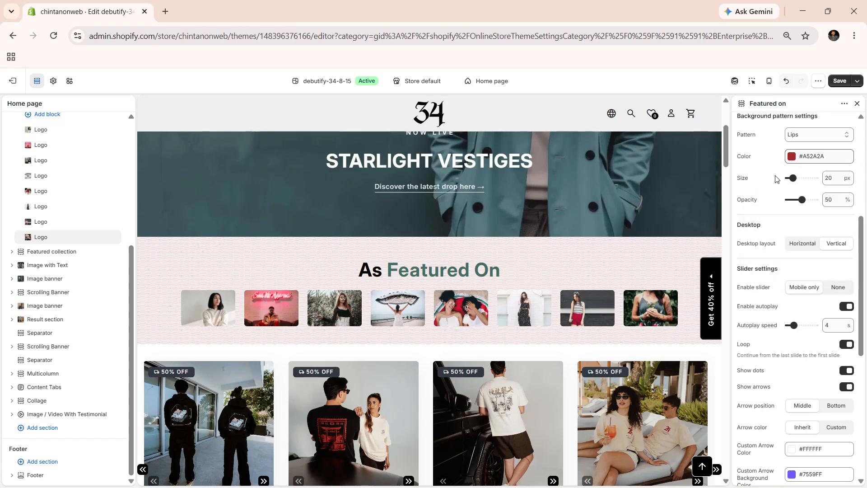
{"action": "left_click", "coordinate": [807, 180]}
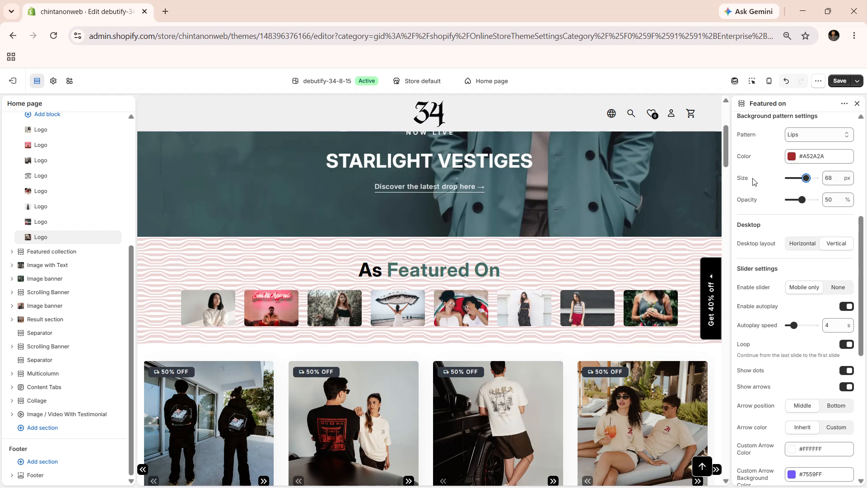
Step: Try the background pattern at 80% opacity, and settle on an opacity of 35%
{"action": "scroll", "coordinate": [753, 177], "scroll_direction": "down", "scroll_amount": 1}
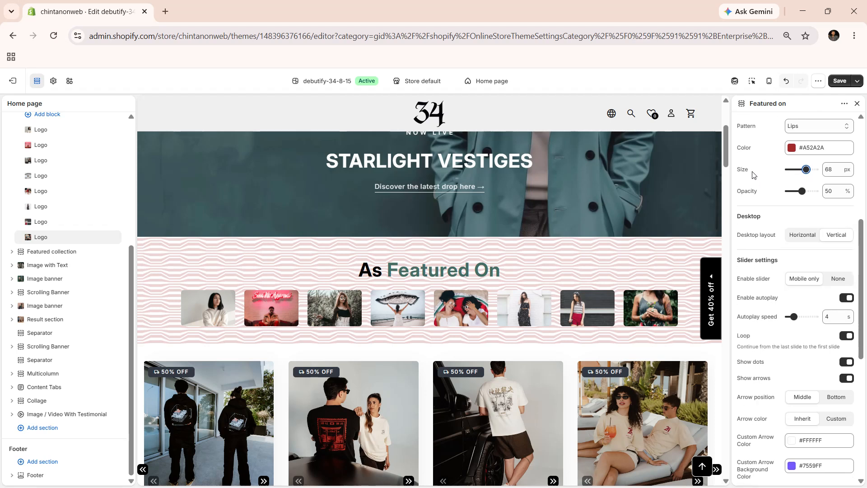
{"action": "scroll", "coordinate": [753, 172], "scroll_direction": "down", "scroll_amount": 3}
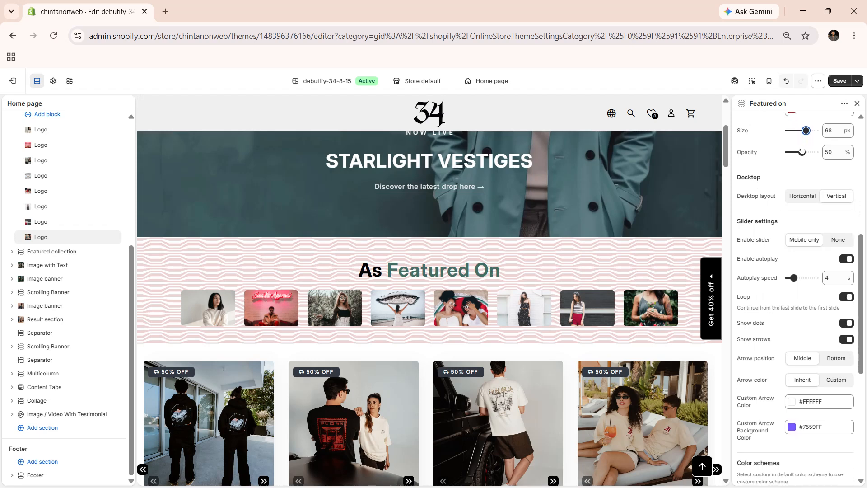
{"action": "left_click", "coordinate": [810, 153]}
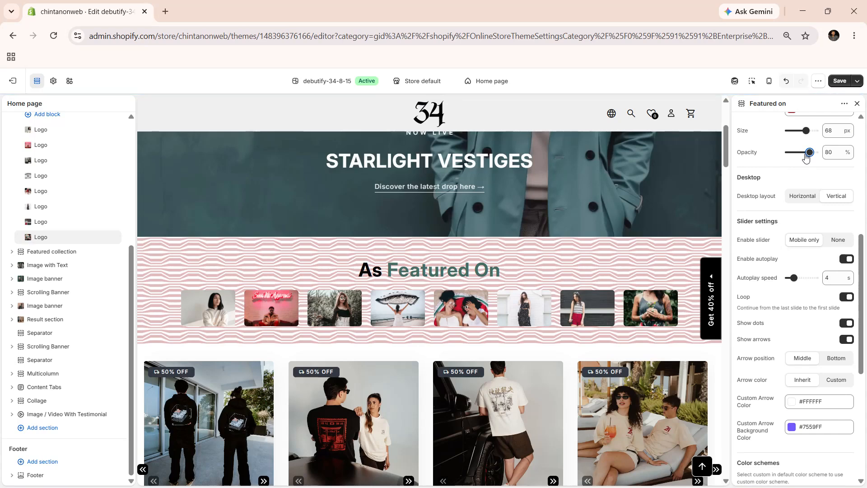
{"action": "left_click", "coordinate": [799, 154]}
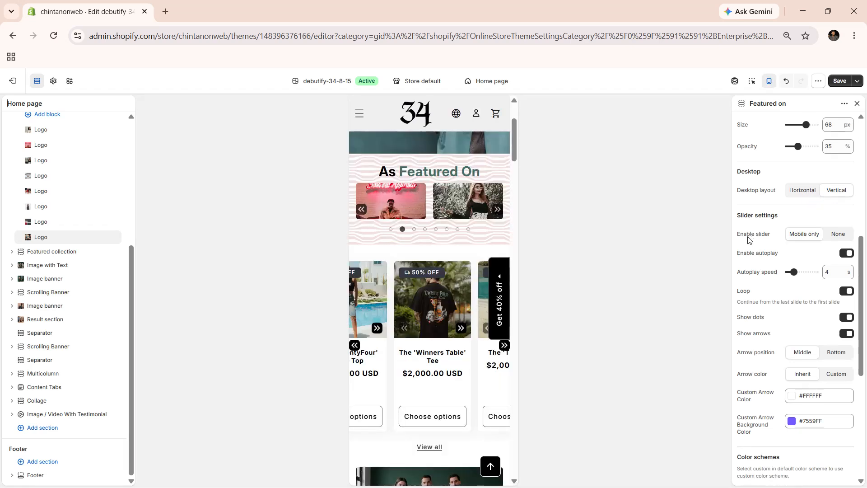
Step: Preview the Featured on slider set to None, return it to Mobile only, and set the autoplay speed to 3 s
{"action": "left_click", "coordinate": [826, 235]}
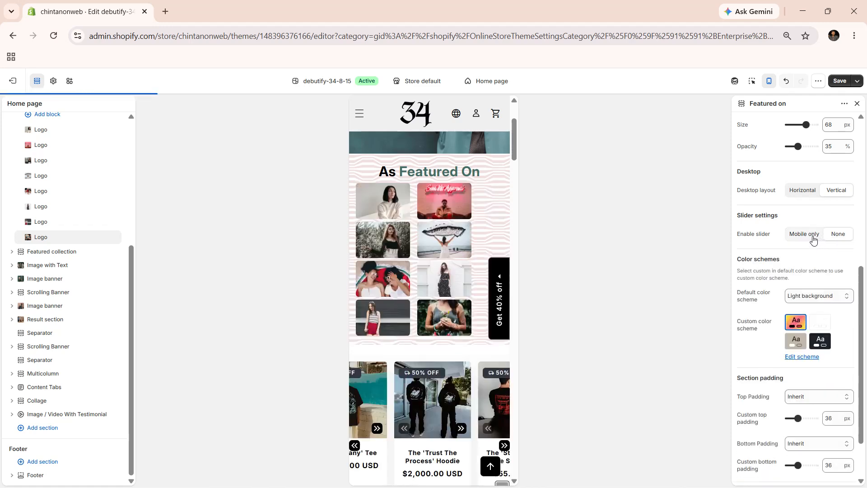
{"action": "left_click", "coordinate": [809, 236]}
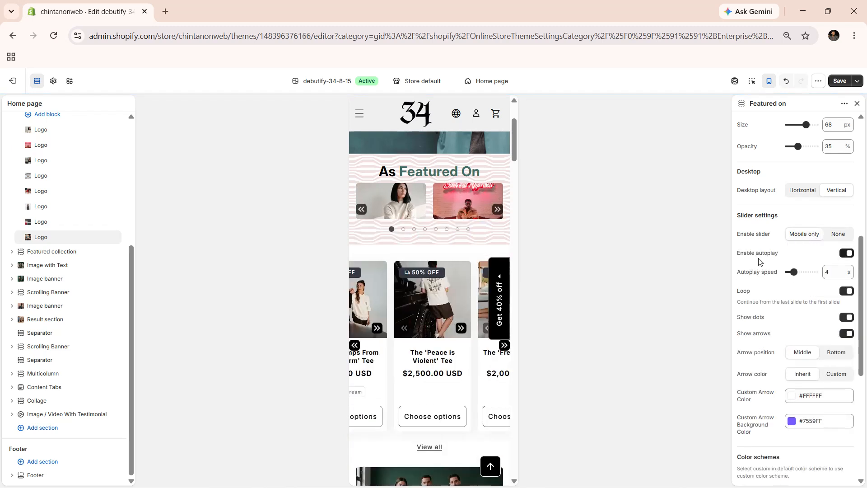
{"action": "scroll", "coordinate": [760, 253], "scroll_direction": "down", "scroll_amount": 1}
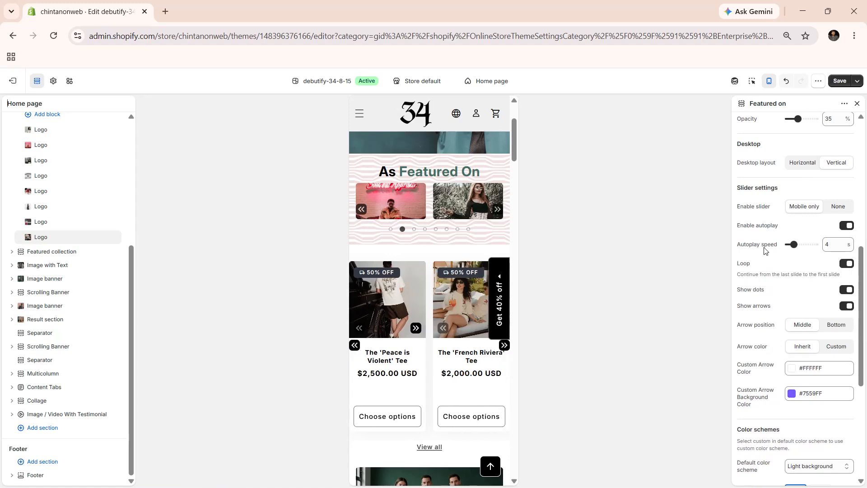
{"action": "left_click_drag", "start_coordinate": [793, 244], "coordinate": [791, 243]}
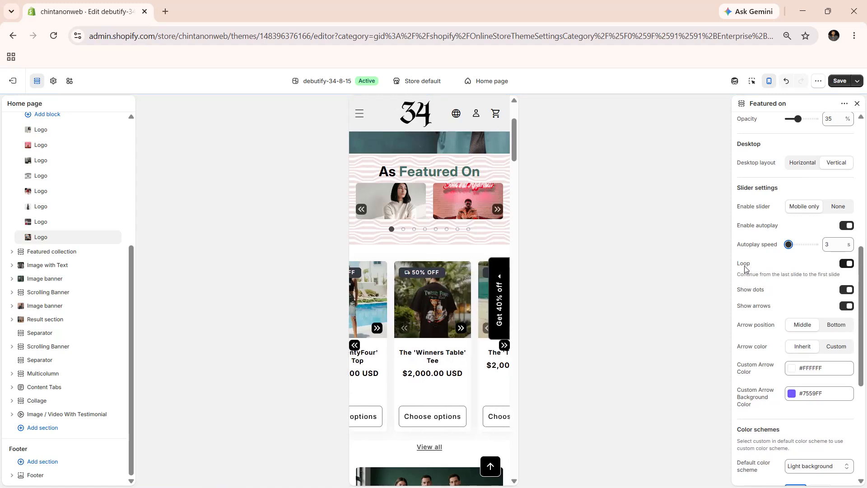
Step: Turn the slider's dots off and on again, and do the same with its arrows
{"action": "scroll", "coordinate": [746, 268], "scroll_direction": "down", "scroll_amount": 1}
{"action": "left_click", "coordinate": [848, 268]}
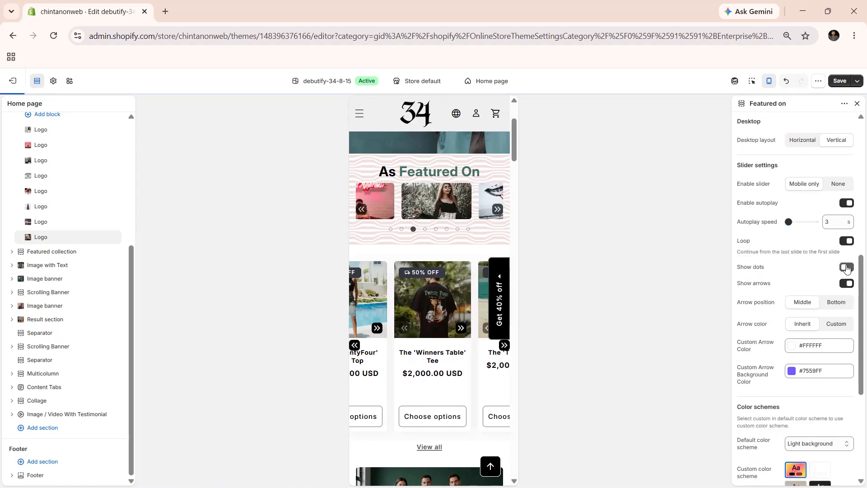
{"action": "left_click", "coordinate": [847, 268]}
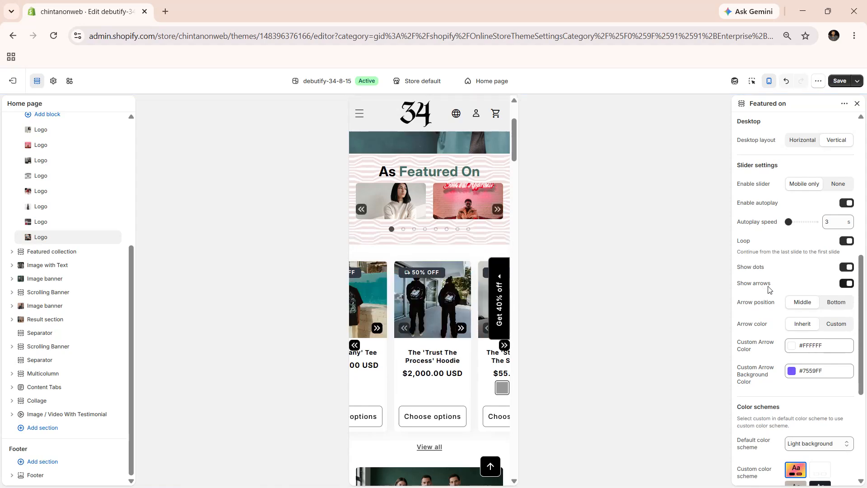
{"action": "left_click", "coordinate": [847, 285]}
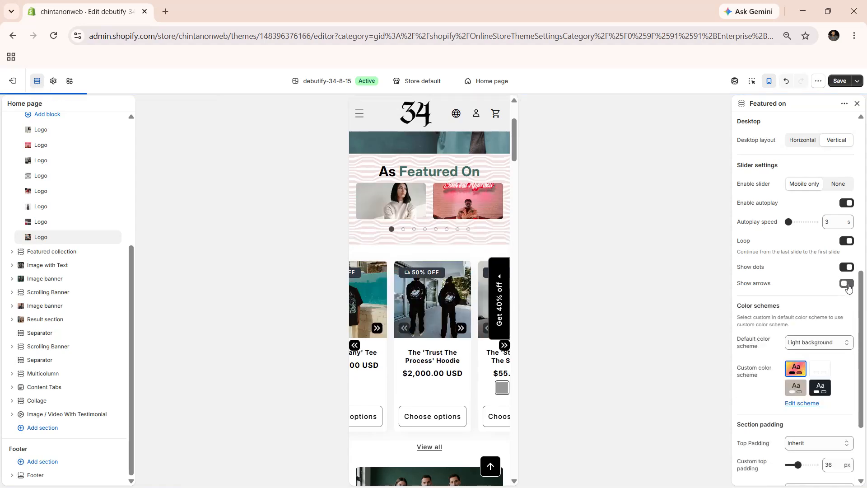
{"action": "left_click", "coordinate": [847, 284]}
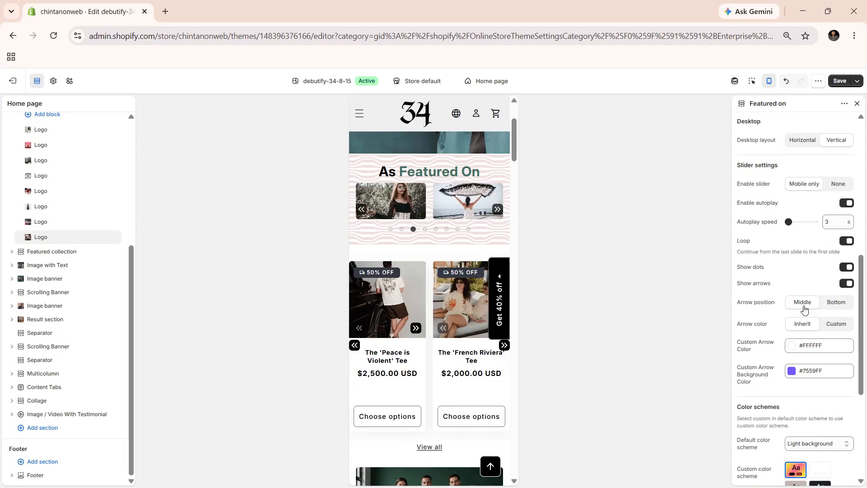
Step: Set the slider's arrow position to Bottom and its arrow color to Custom
{"action": "left_click", "coordinate": [833, 307]}
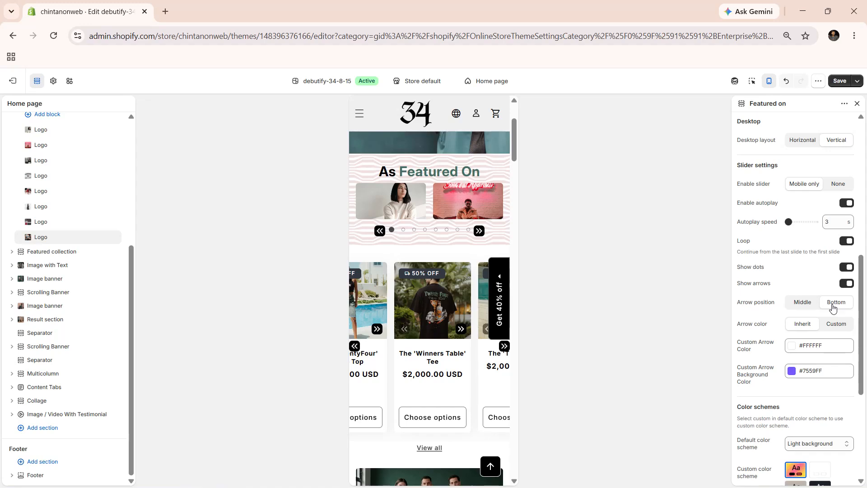
{"action": "scroll", "coordinate": [833, 306], "scroll_direction": "down", "scroll_amount": 1}
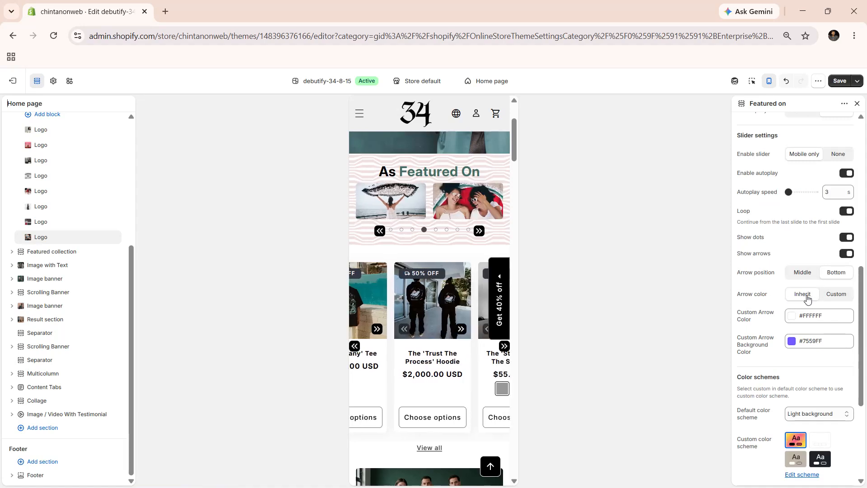
{"action": "left_click", "coordinate": [833, 295]}
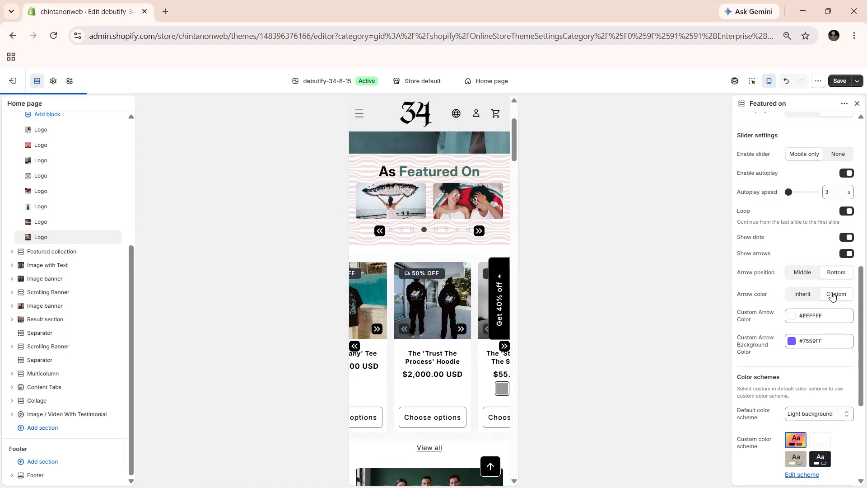
{"action": "scroll", "coordinate": [833, 294], "scroll_direction": "down", "scroll_amount": 1}
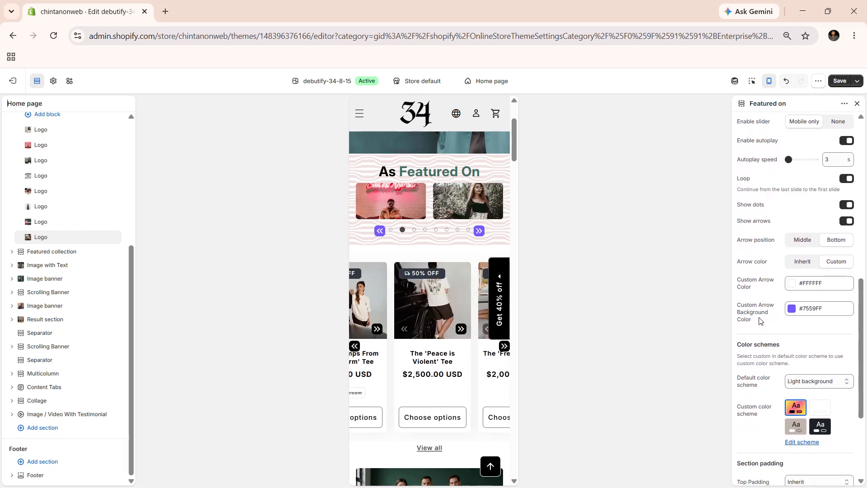
Step: Examine the options for the section's default color scheme and its top and bottom padding, keeping Light background and Inherit
{"action": "scroll", "coordinate": [768, 298], "scroll_direction": "down", "scroll_amount": 2}
{"action": "left_click", "coordinate": [800, 306]}
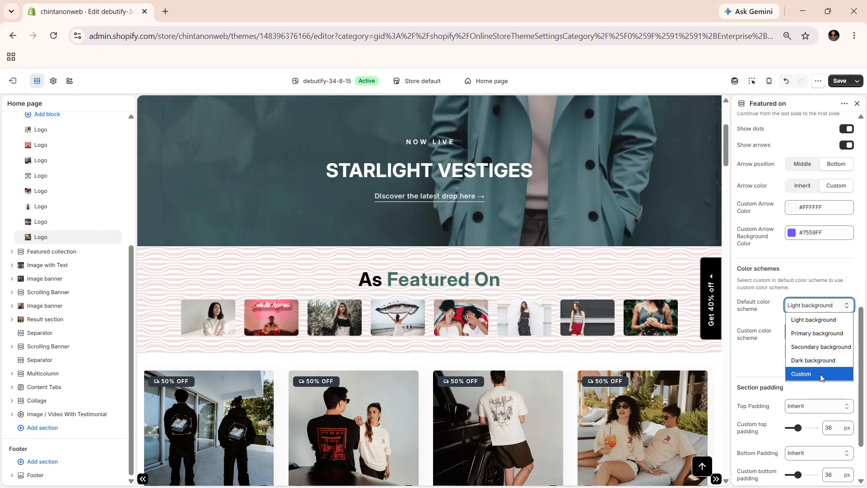
{"action": "left_click", "coordinate": [753, 364]}
{"action": "scroll", "coordinate": [767, 343], "scroll_direction": "down", "scroll_amount": 2}
{"action": "left_click", "coordinate": [798, 336]}
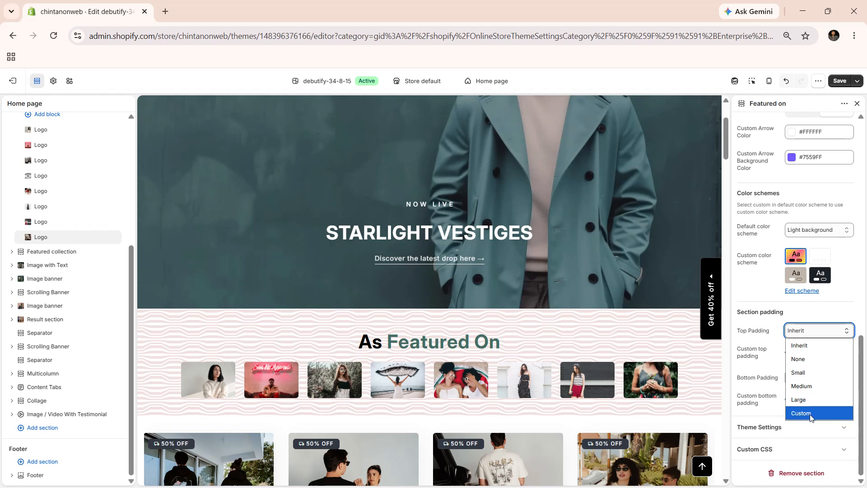
{"action": "left_click", "coordinate": [765, 345]}
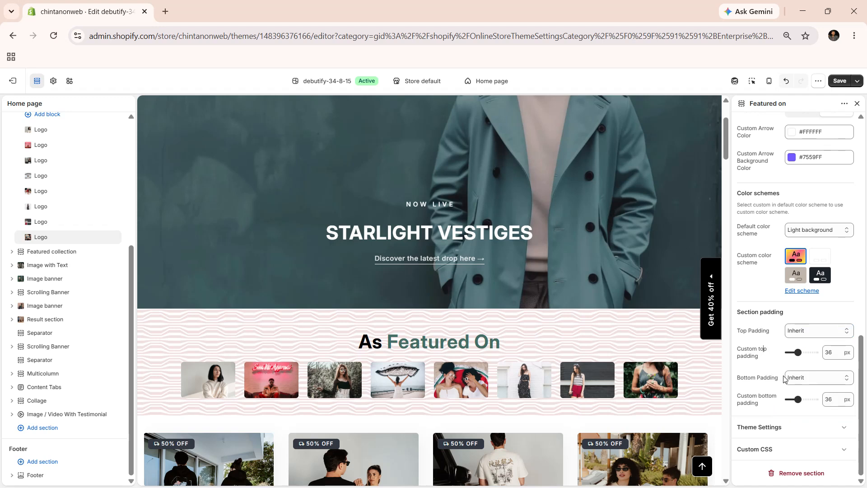
{"action": "left_click", "coordinate": [799, 379]}
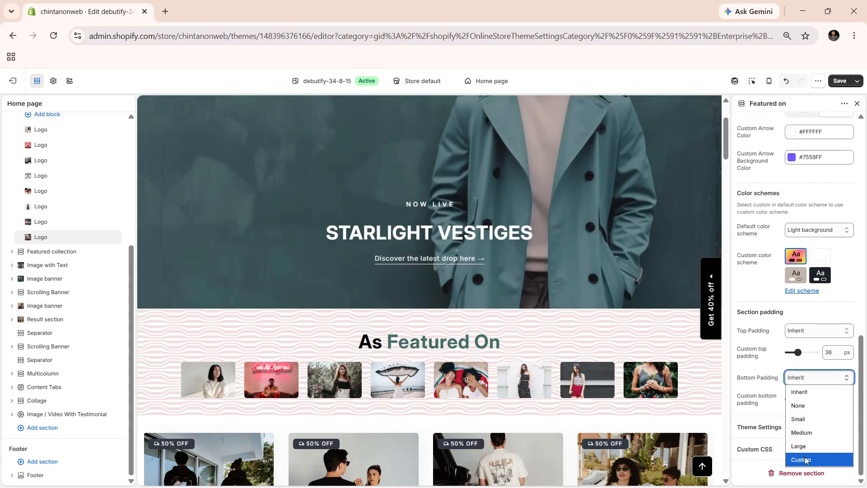
{"action": "left_click", "coordinate": [806, 393]}
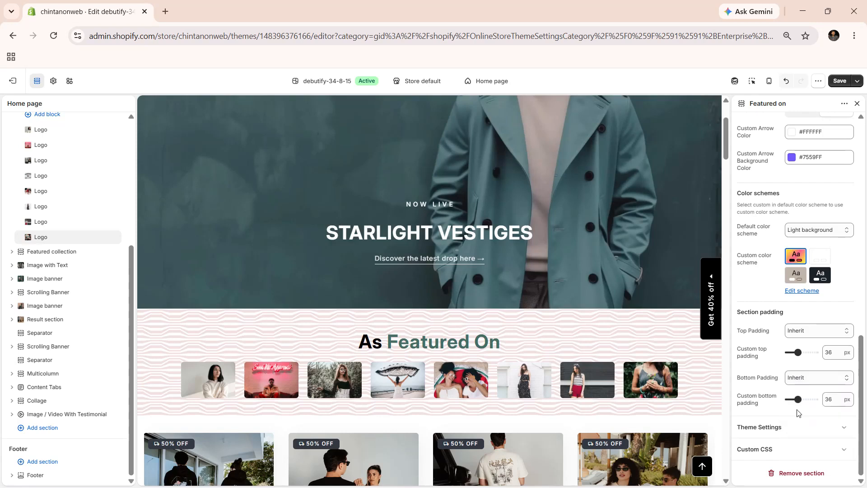
Step: Open the first Logo block of the Featured on section to review its image, link and new-tab settings
{"action": "scroll", "coordinate": [58, 192], "scroll_direction": "up", "scroll_amount": 1}
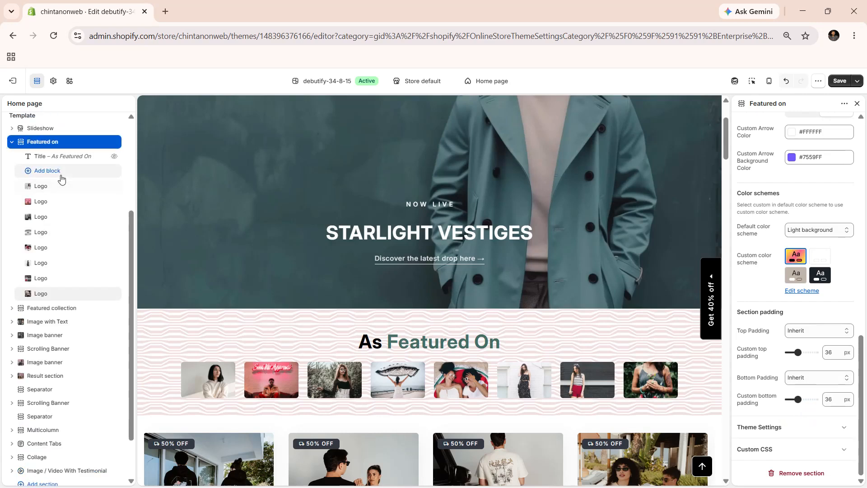
{"action": "left_click", "coordinate": [58, 189]}
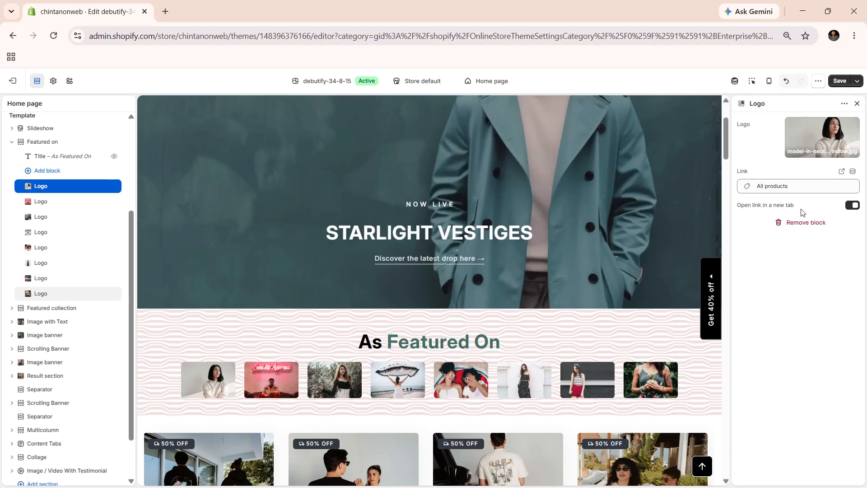
{"action": "scroll", "coordinate": [613, 328], "scroll_direction": "down", "scroll_amount": 1}
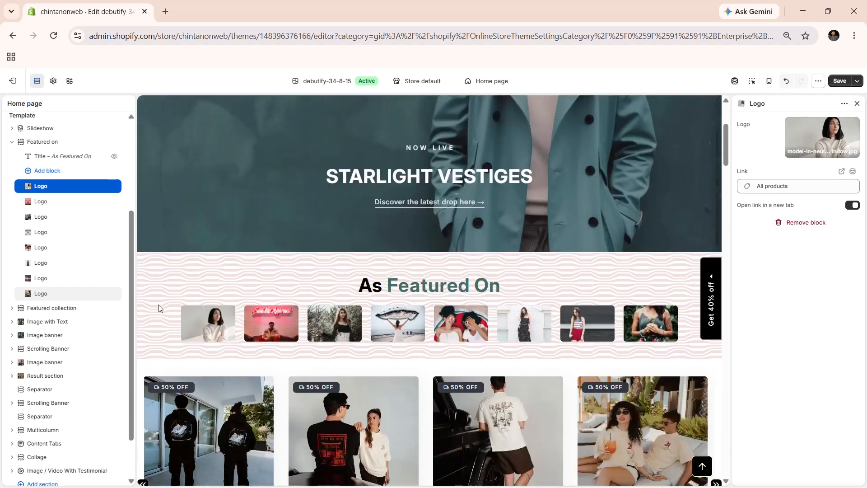